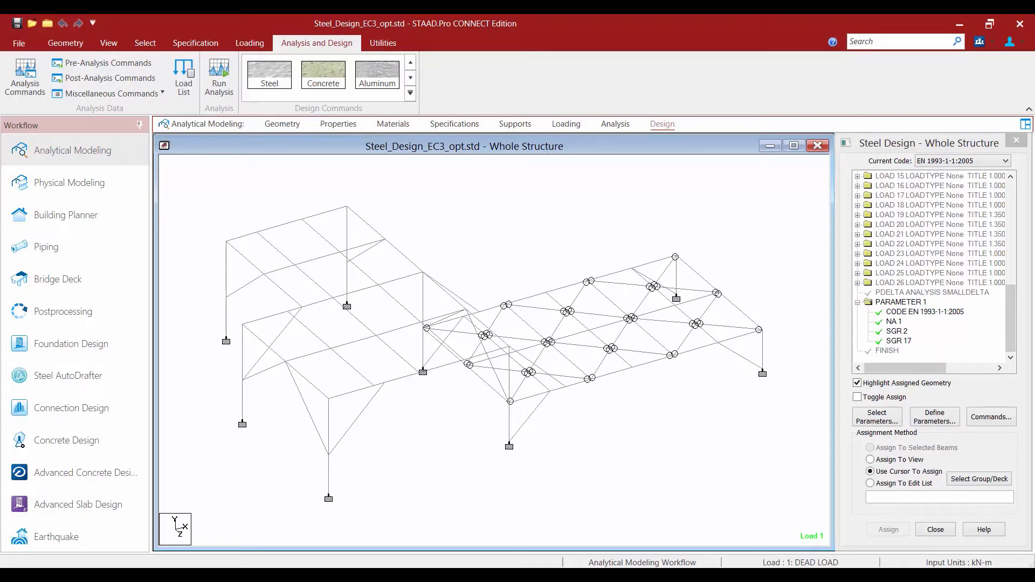
Check which members use IPE300, L200X200X14 and TUB20020012, viewing the TUB20020012 table.
click(338, 124)
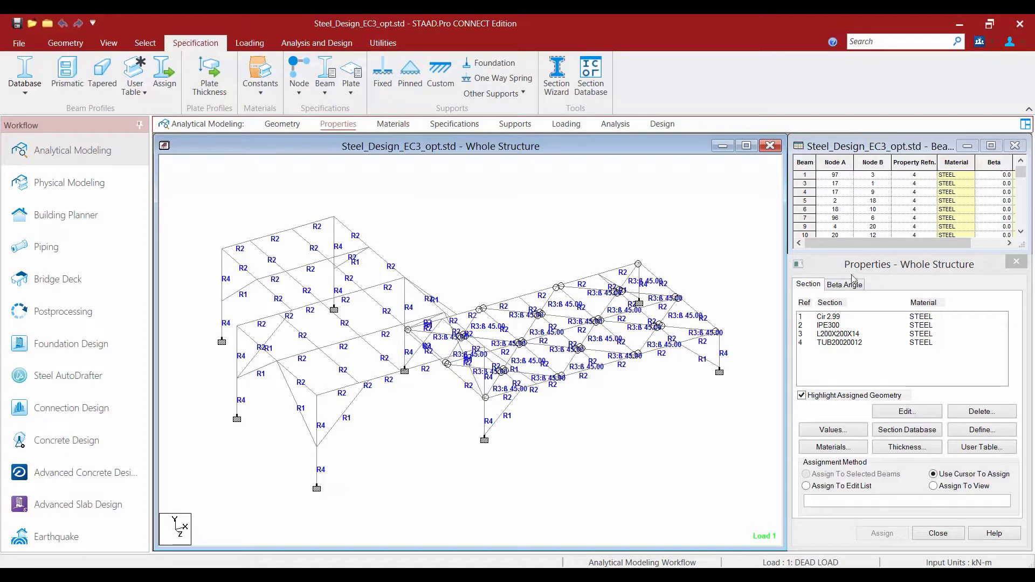
click(834, 326)
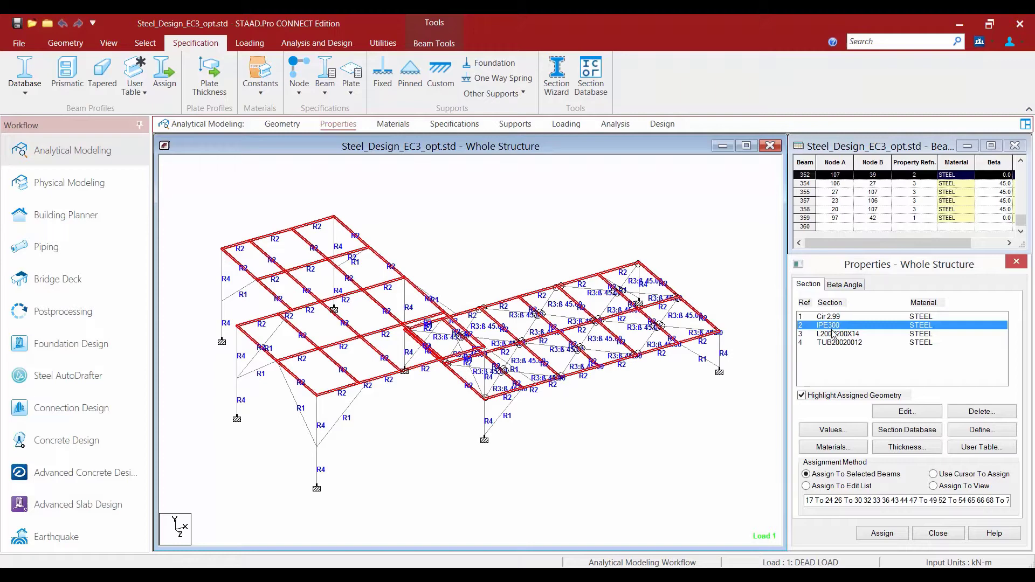
click(828, 336)
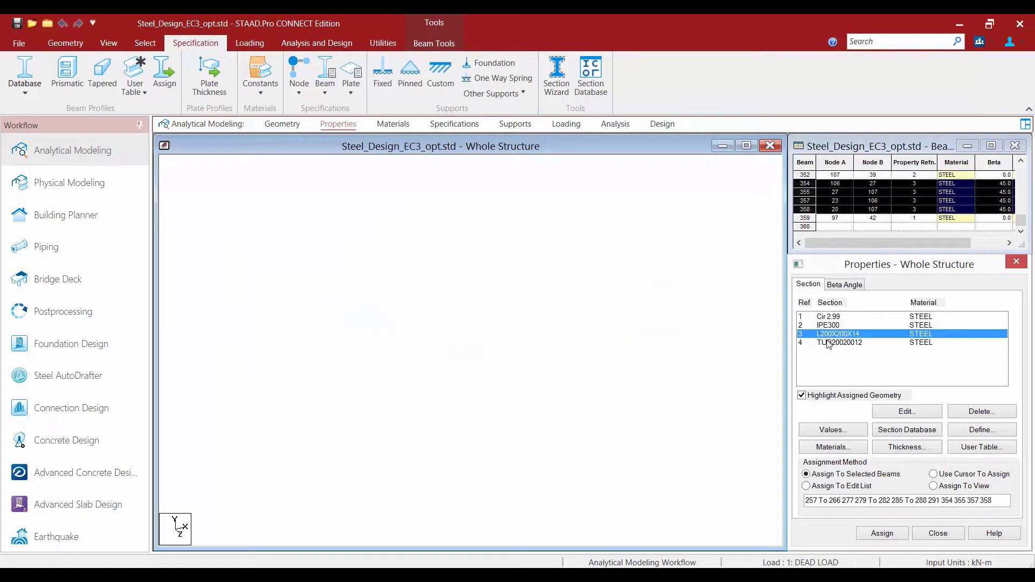
click(828, 344)
double_click(828, 345)
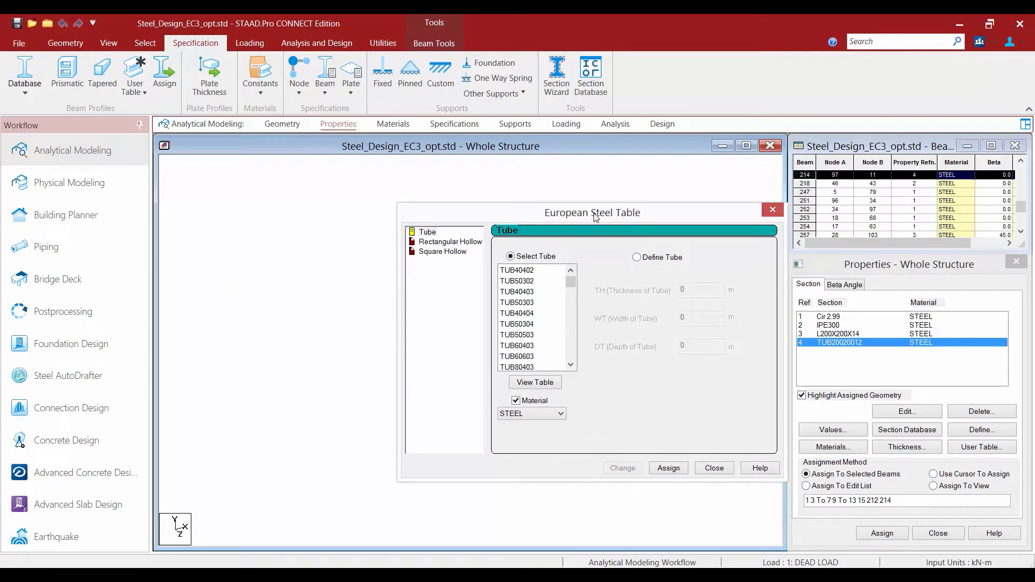
click(712, 468)
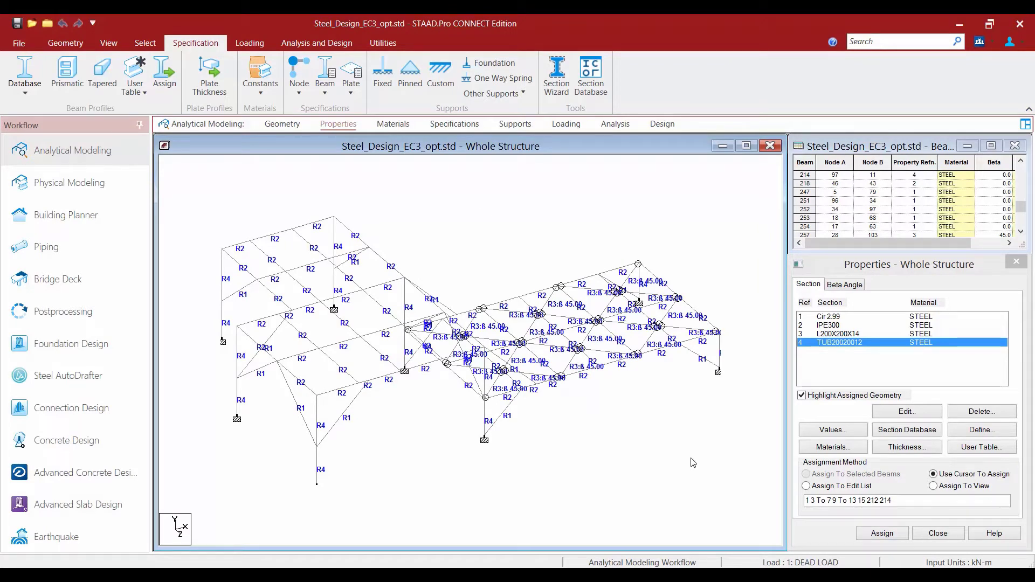
click(829, 325)
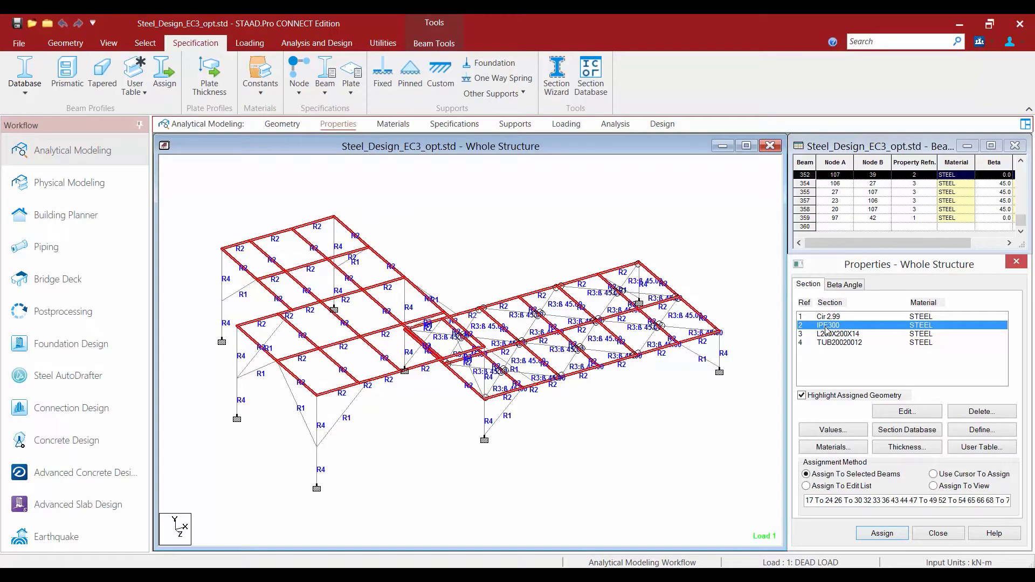
Review the European IPE table for IPE300, then return to the Steel Design command list.
double_click(826, 330)
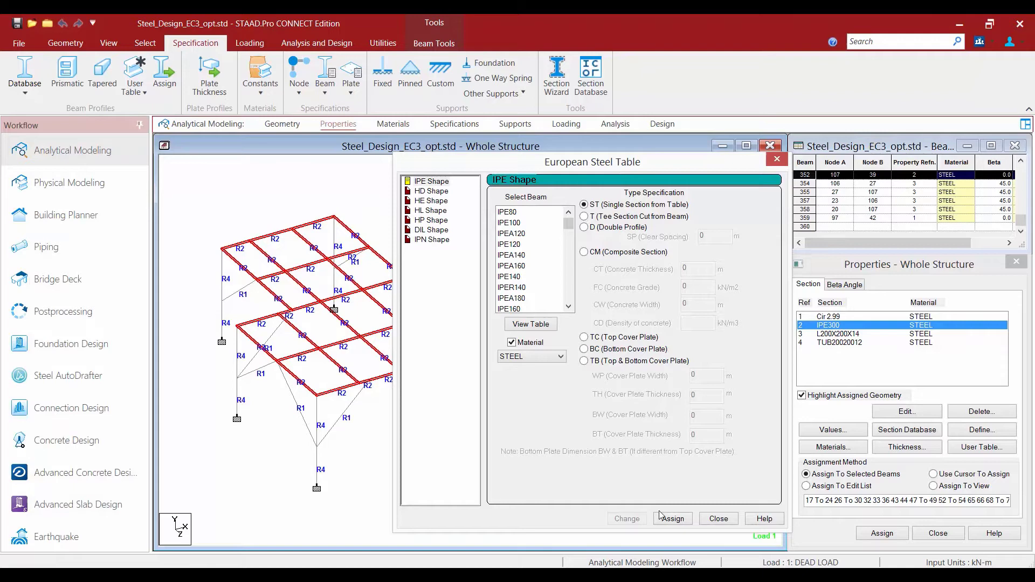
click(714, 520)
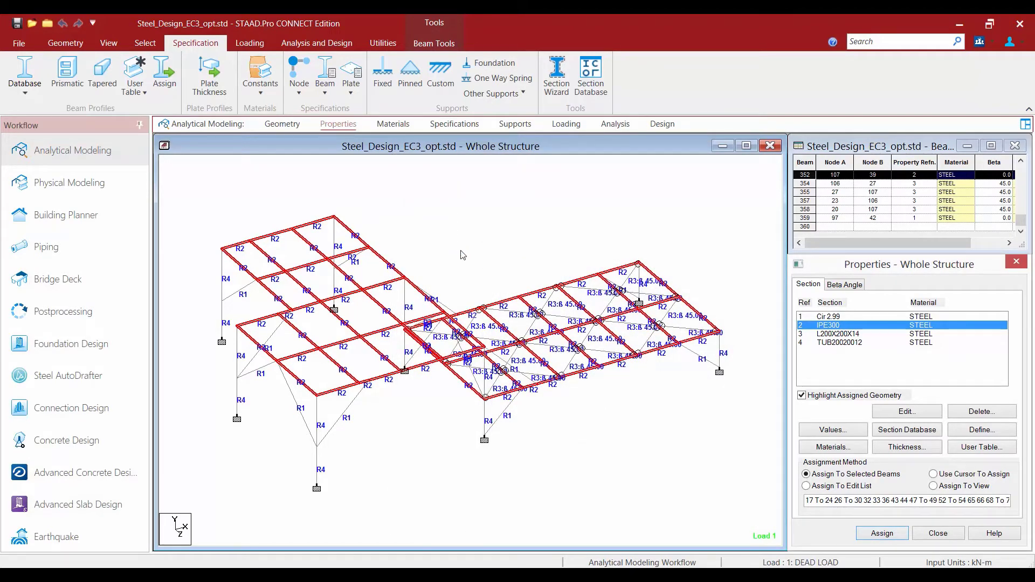
click(667, 127)
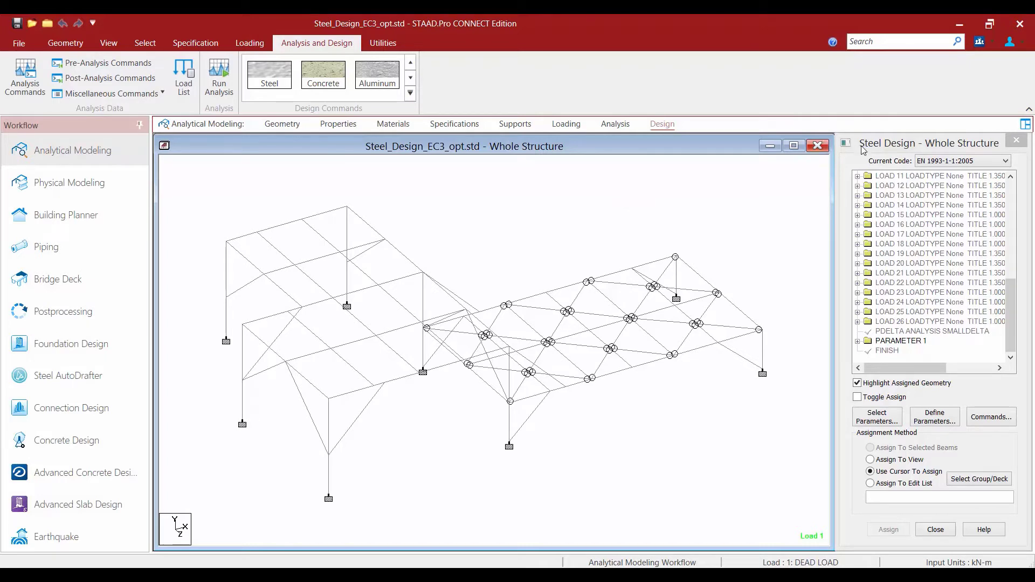
Open the Design Parameters dialog from the Steel Design panel.
click(924, 420)
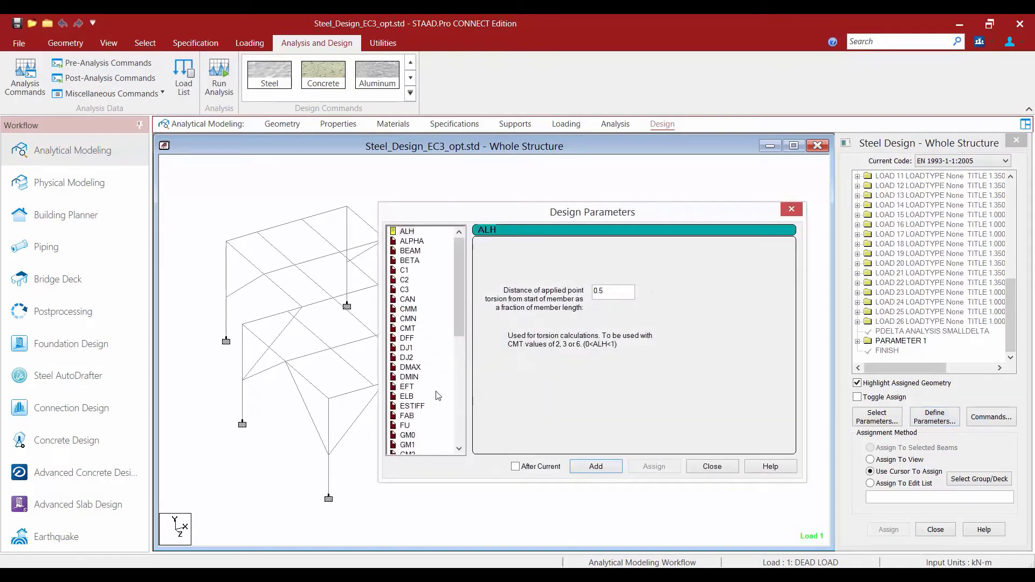
Add DMAX parameters of 0.2 m and 0.27 m to the design commands and close the dialog.
click(410, 369)
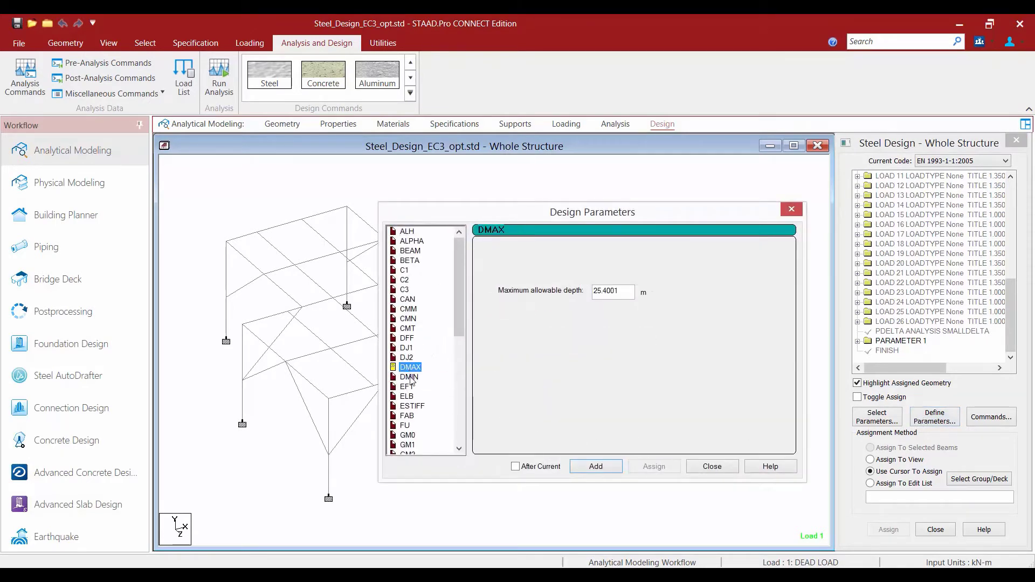
click(411, 377)
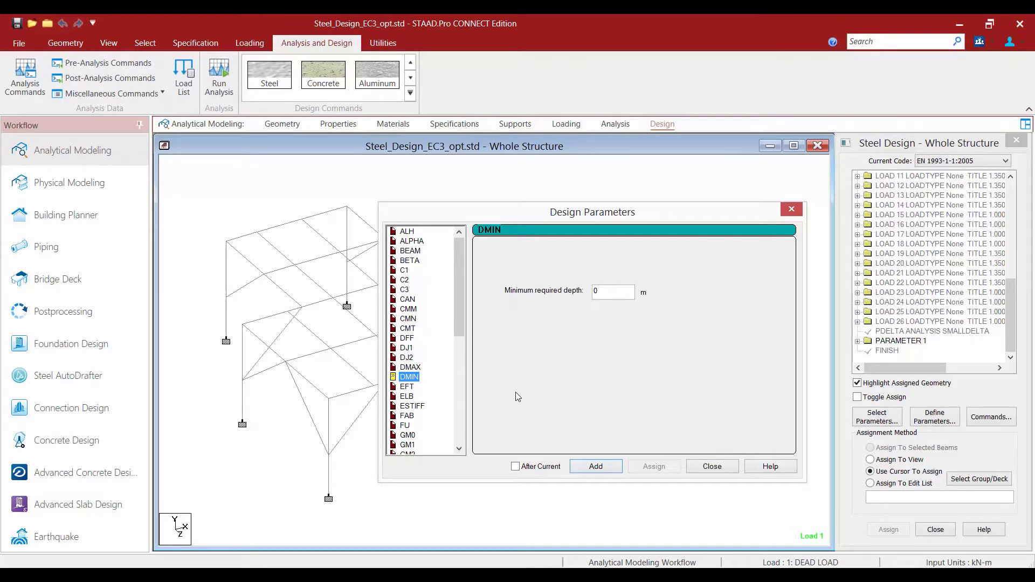
click(405, 368)
double_click(620, 291)
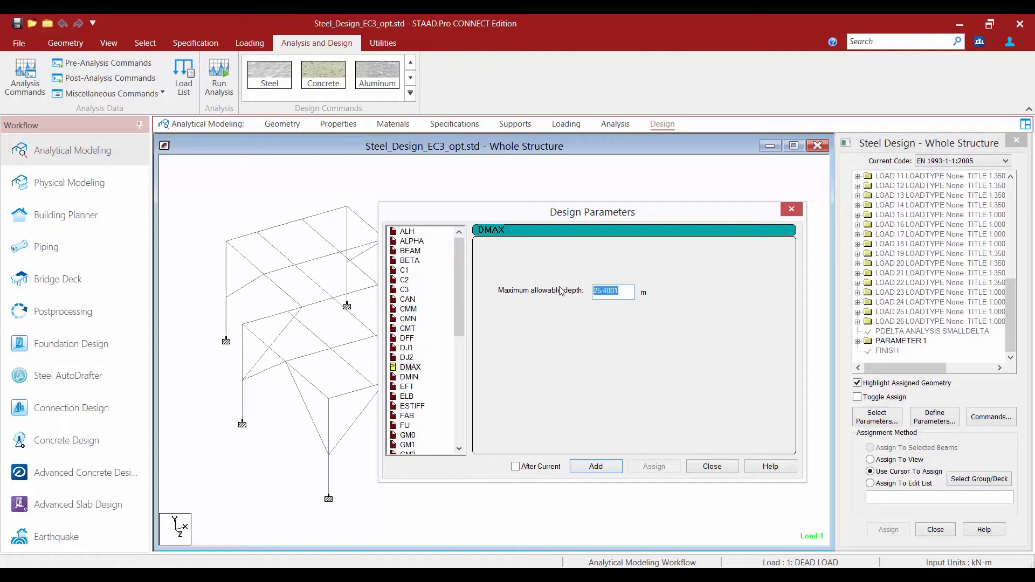
text(0.2)
click(597, 467)
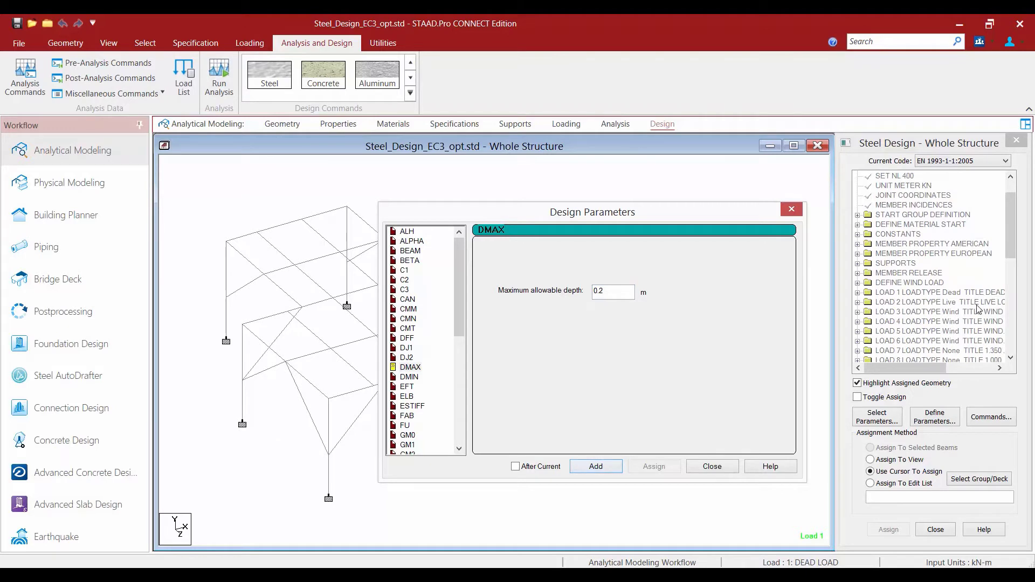
double_click(603, 292)
text(0.27)
click(596, 466)
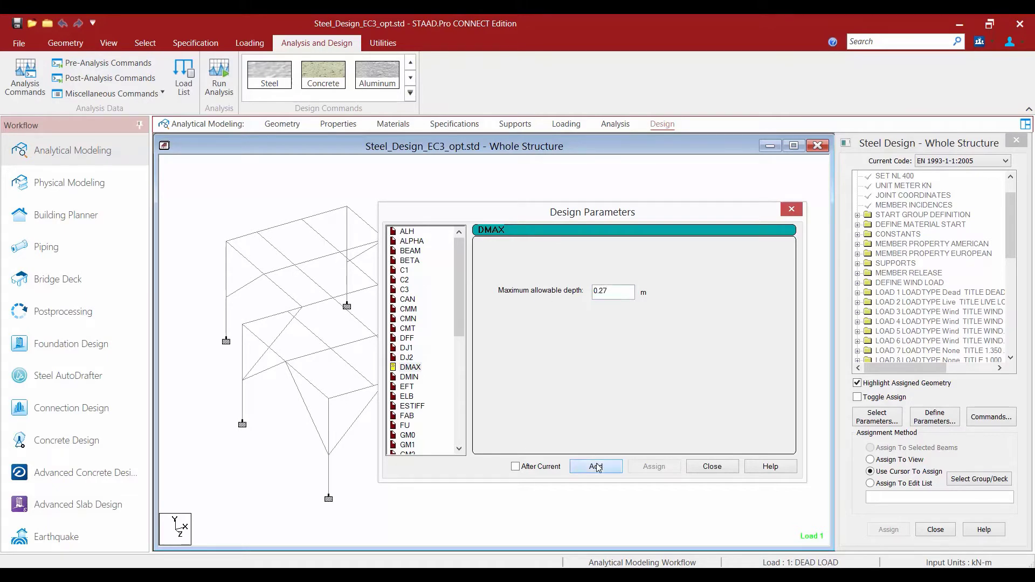
click(713, 467)
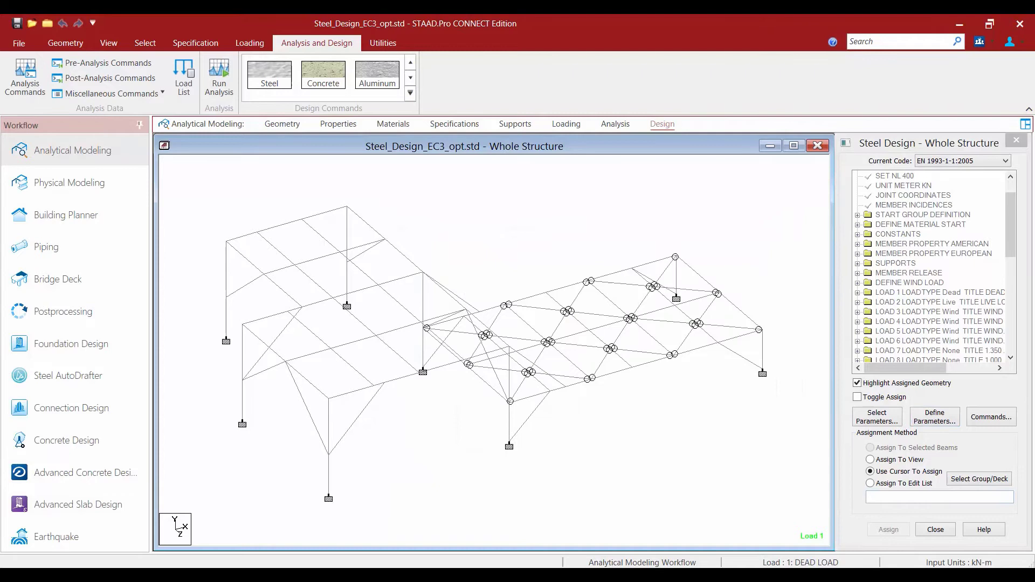
Pick DMAX 0.2 under PARAMETER 1 in the command tree and switch to the Select ribbon.
drag(1012, 250, 1017, 363)
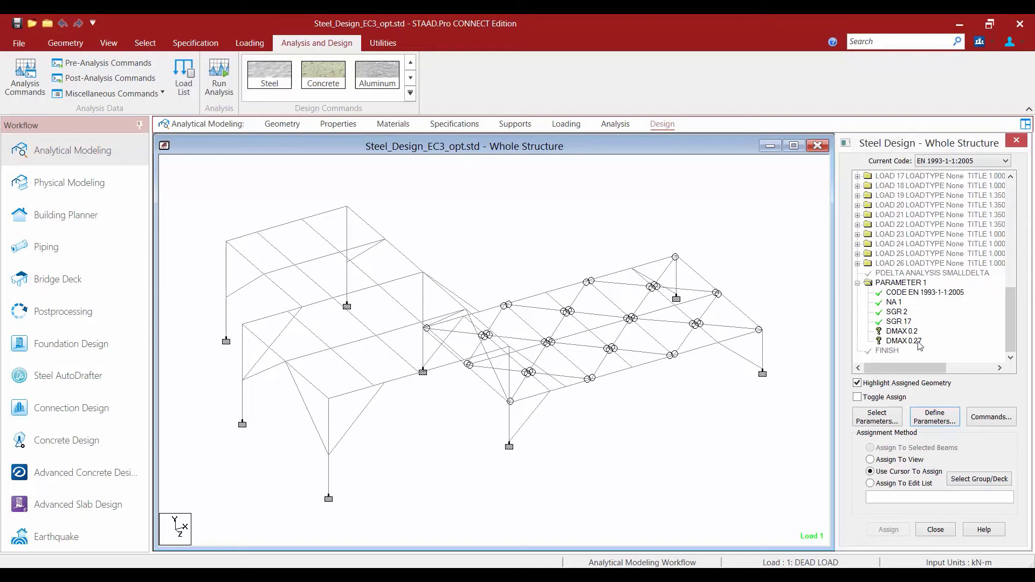
click(899, 331)
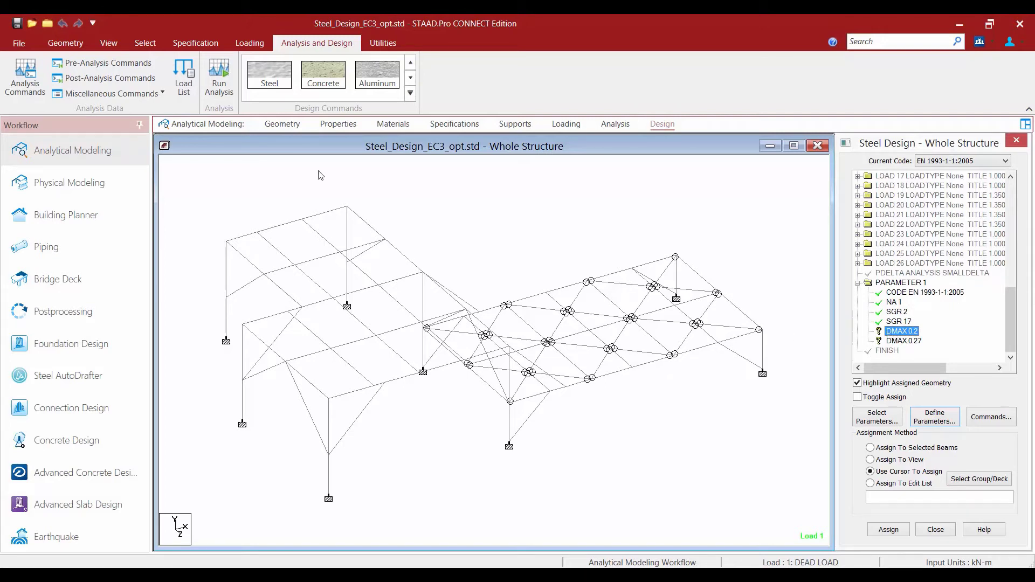
click(146, 43)
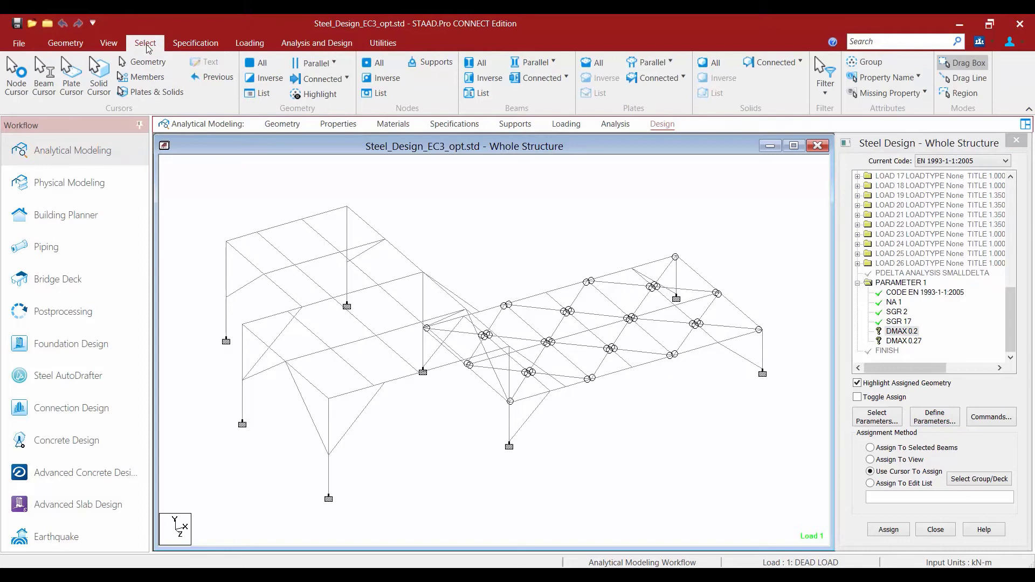
Assign DMAX 0.2 to all members of the G5 _COLUMNS group.
click(861, 63)
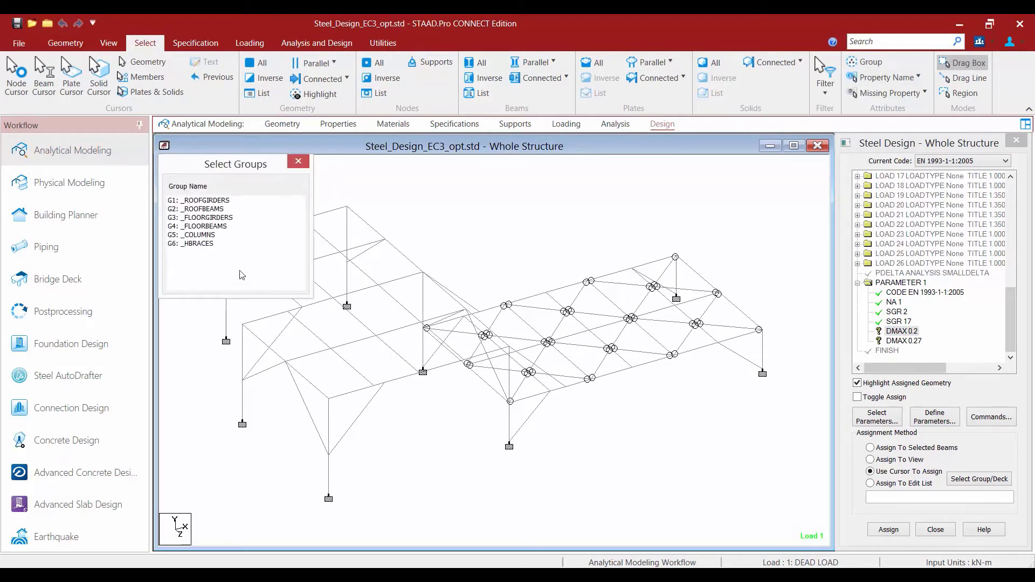
click(210, 235)
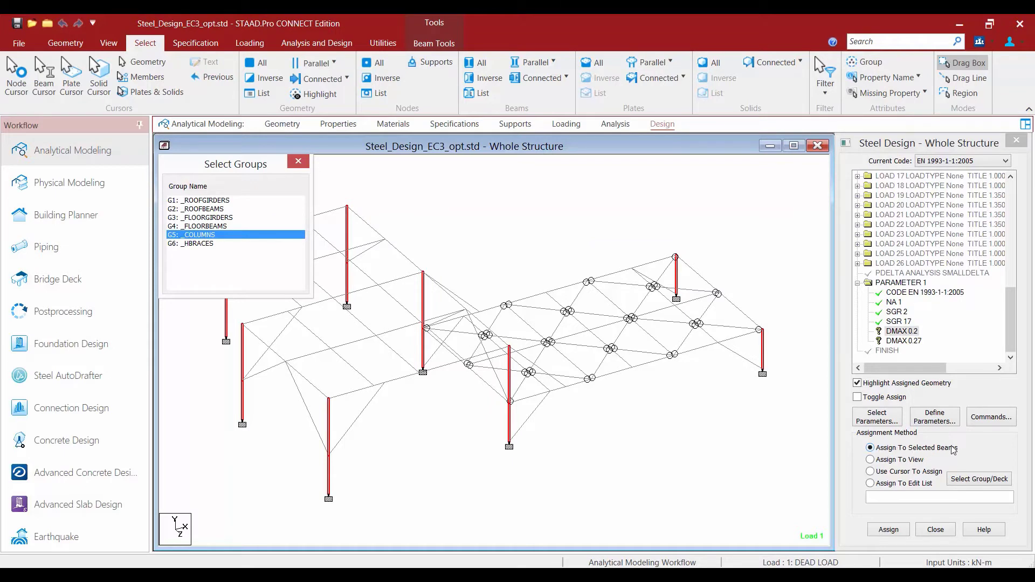
click(888, 530)
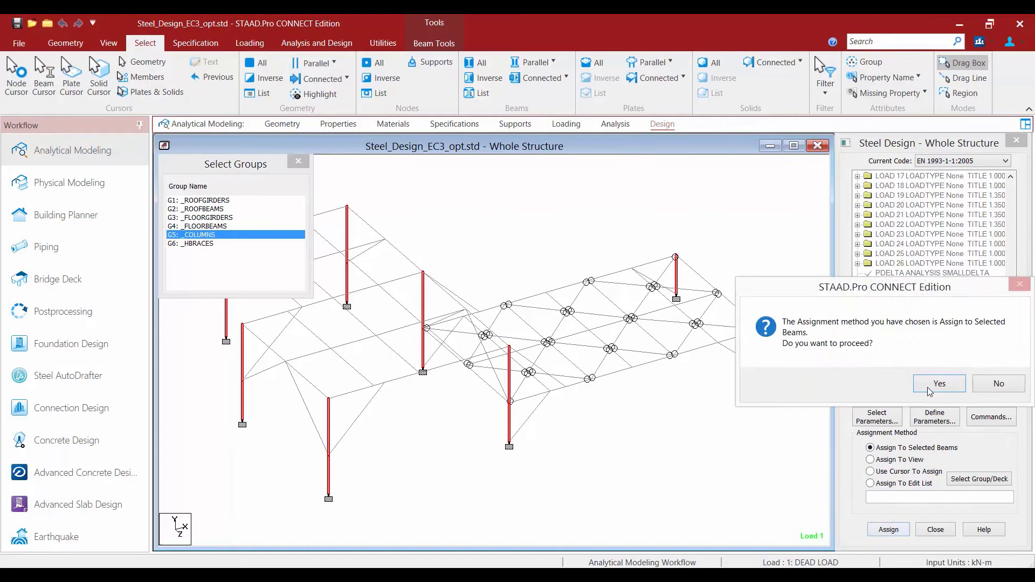
click(929, 389)
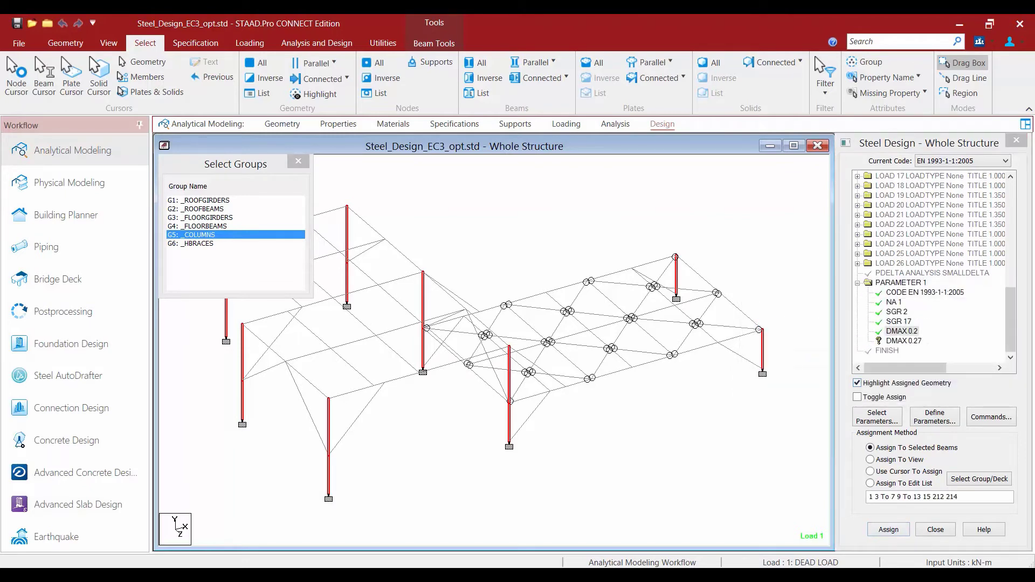
Assign DMAX 0.27 to the _ROOFGIRDERS, _ROOFBEAMS, _FLOORGIRDERS and _FLOORBEAMS groups, then close Select Groups.
click(894, 342)
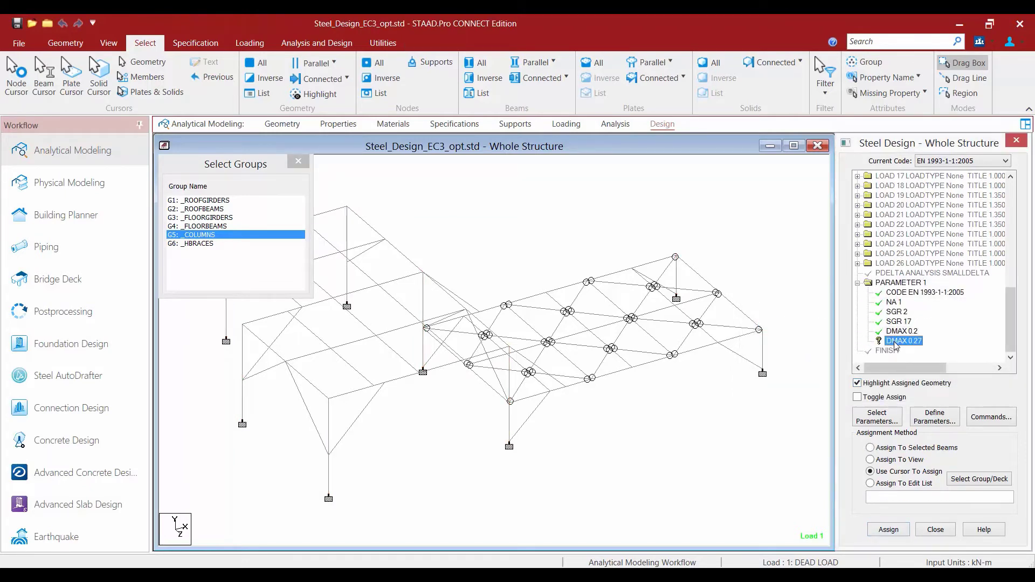
click(189, 238)
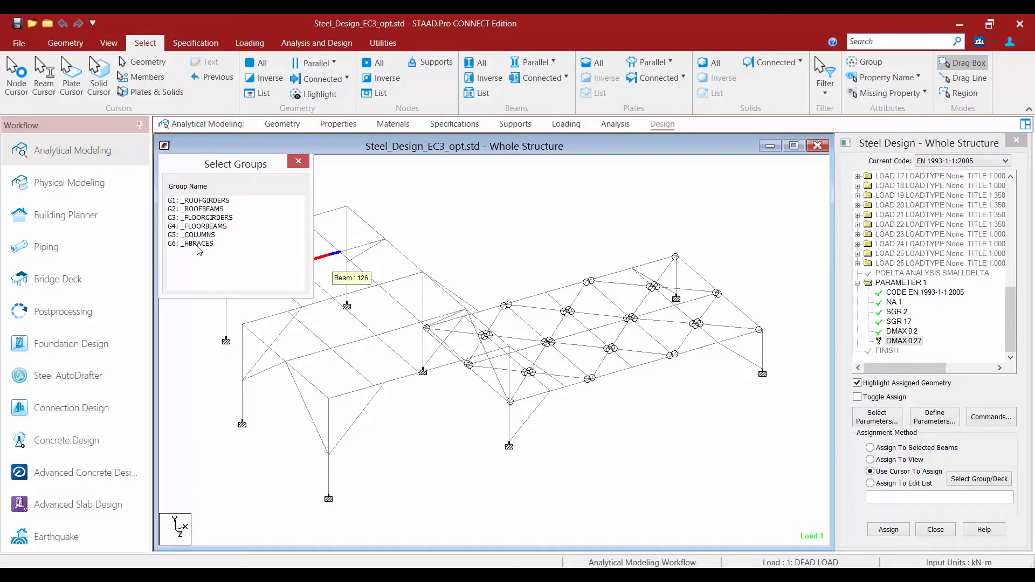
click(205, 211)
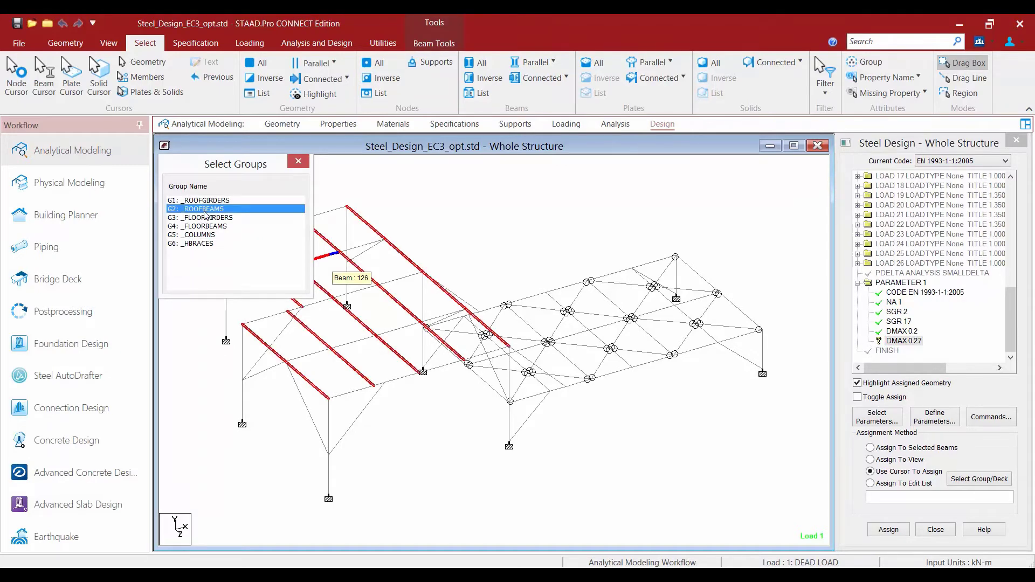
ctrl+click(202, 219)
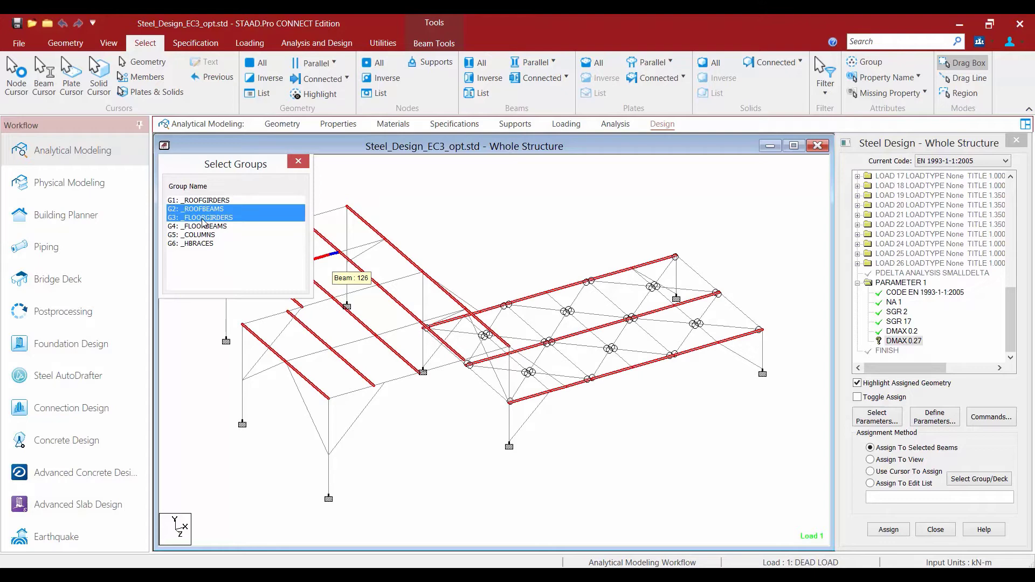
ctrl+click(203, 228)
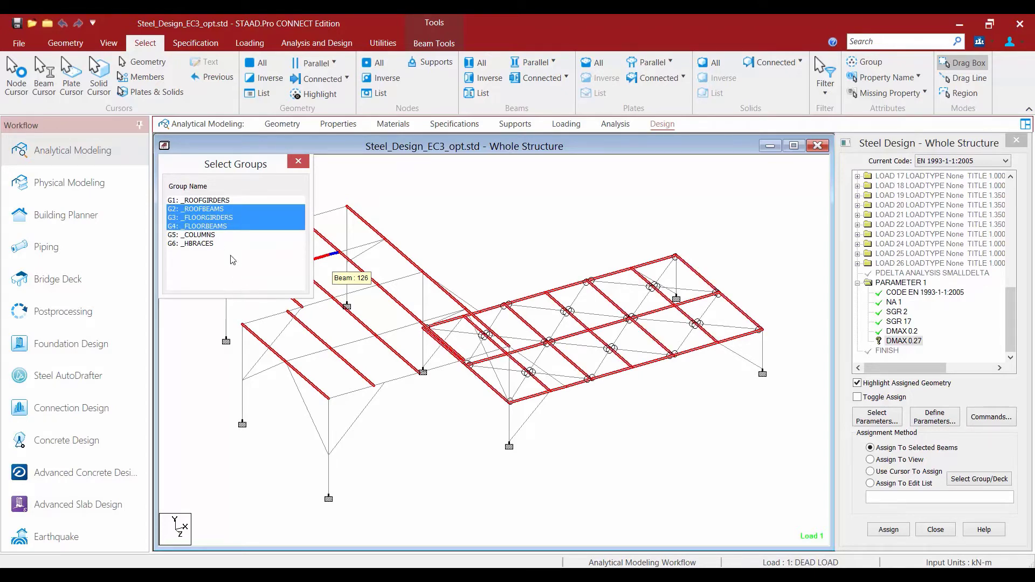
ctrl+click(216, 201)
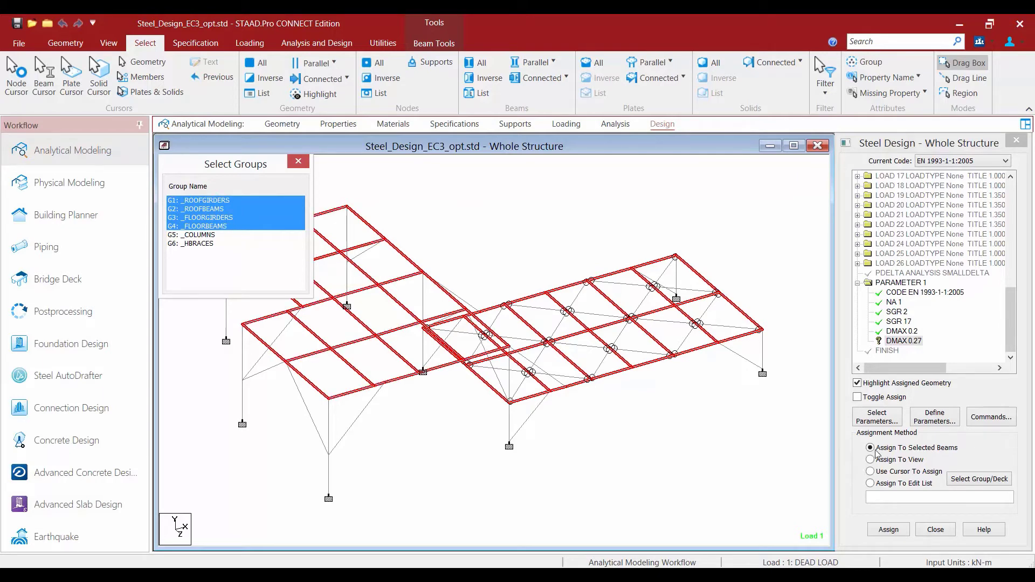
click(886, 531)
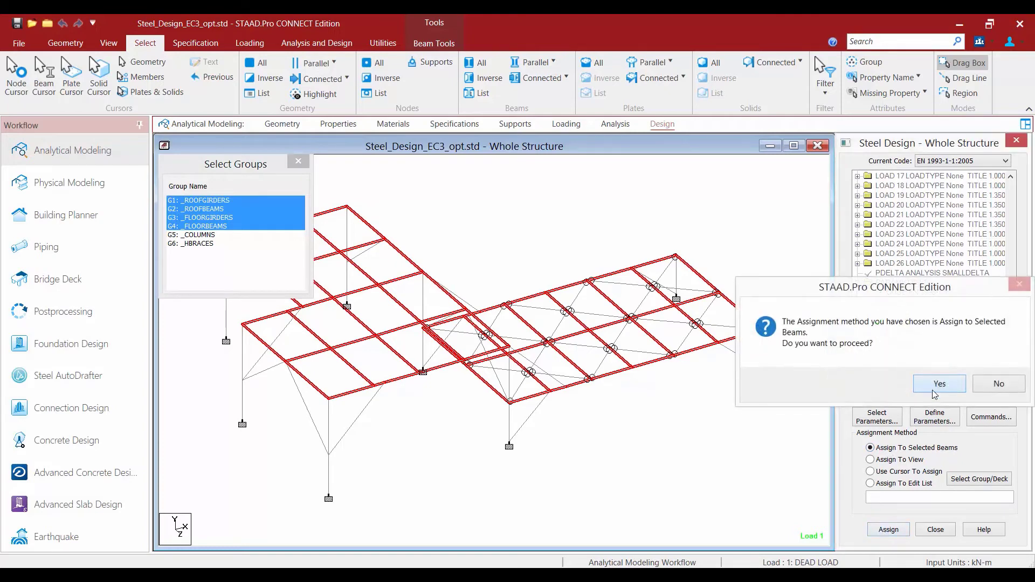
click(940, 383)
click(214, 179)
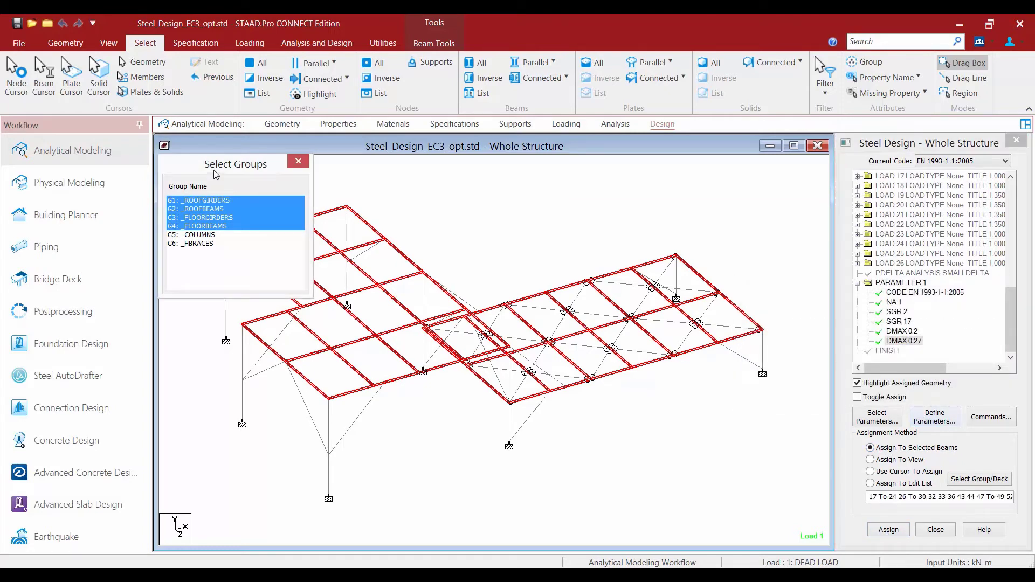
click(298, 162)
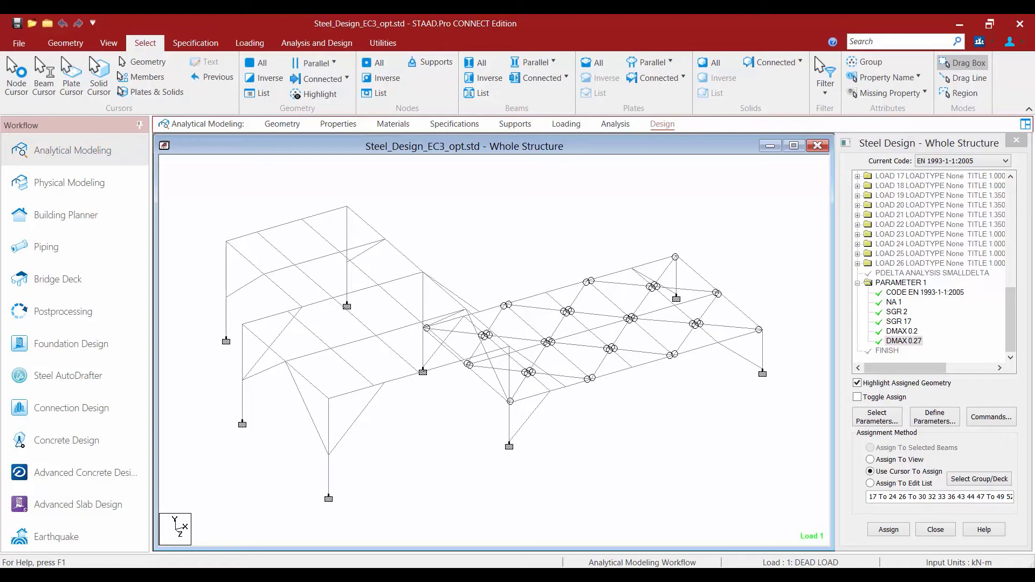
Reopen the Design Parameters dialog from the Steel Design panel.
click(939, 418)
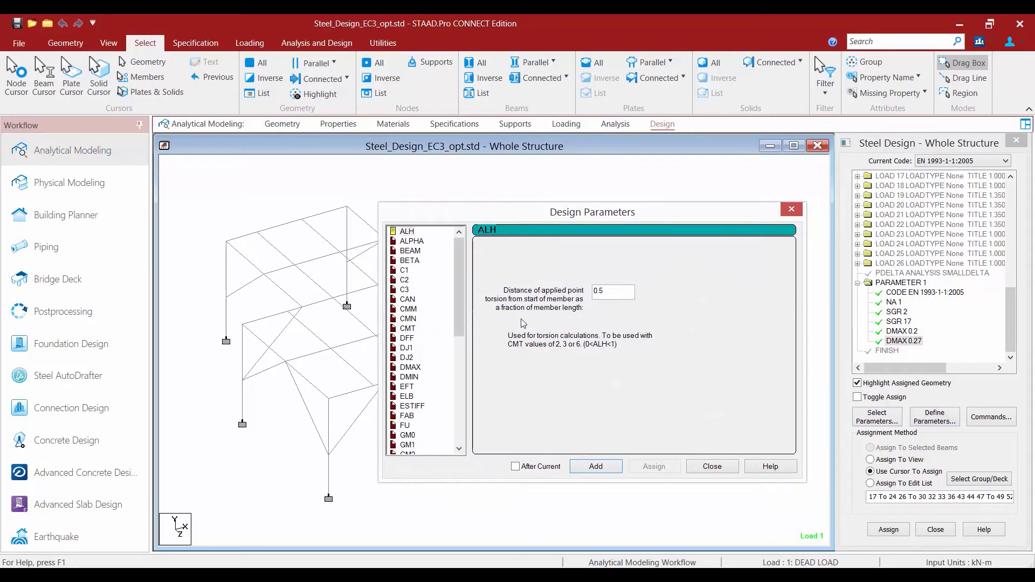
Change the RATIO parameter from 1 to 0.9 and add it to the design commands.
drag(462, 317, 445, 464)
click(408, 359)
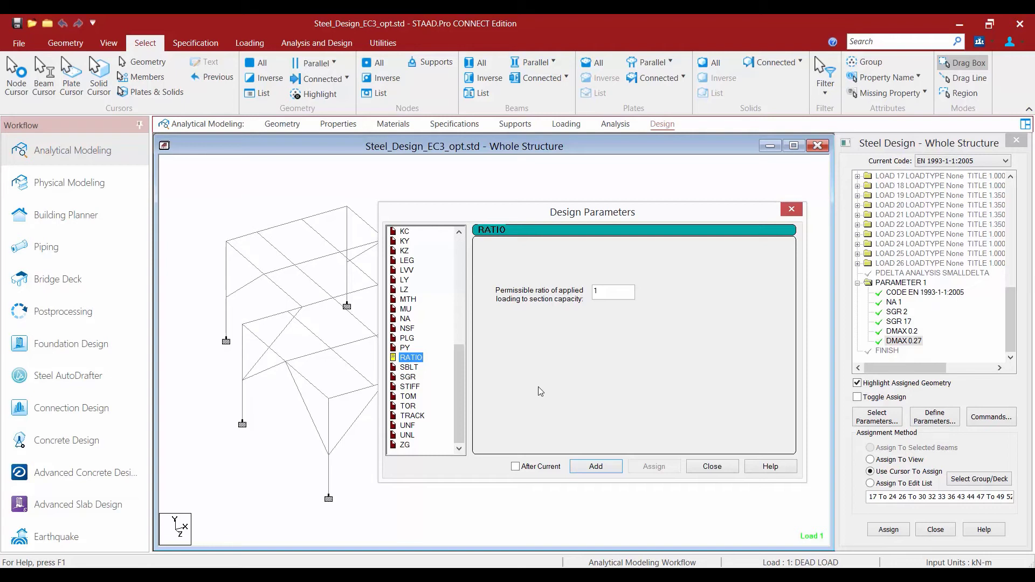
click(603, 295)
drag(603, 295, 591, 295)
text(0.9)
click(593, 467)
Close Design Parameters and select RATIO 0.9 under PARAMETER 1 for assignment.
click(713, 467)
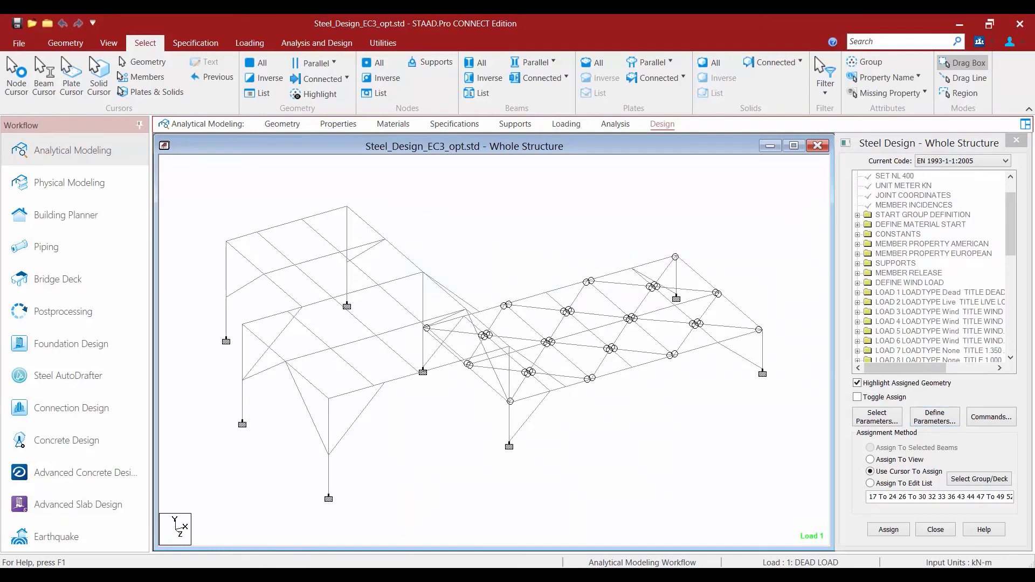
drag(1010, 254, 1020, 367)
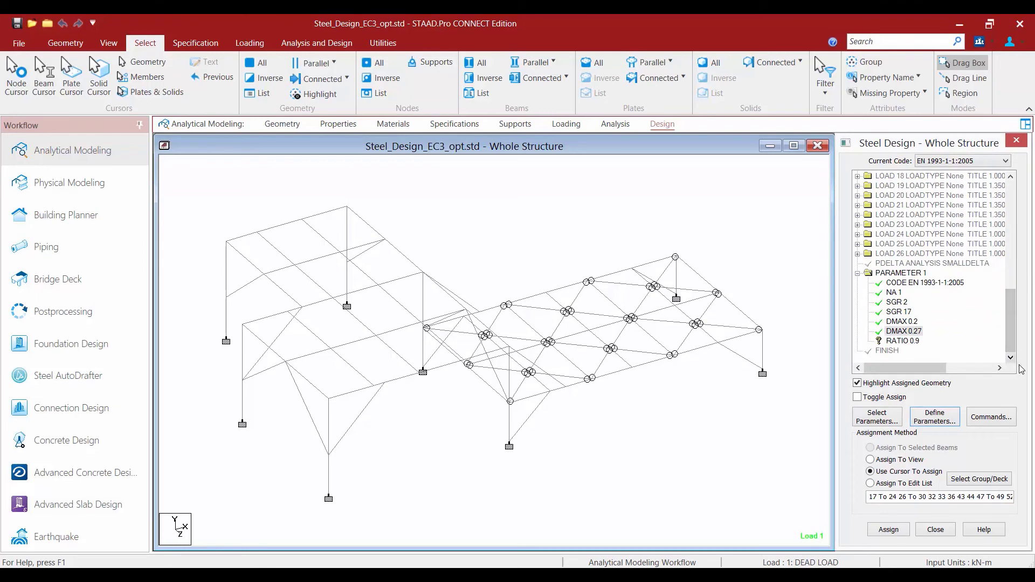
click(895, 341)
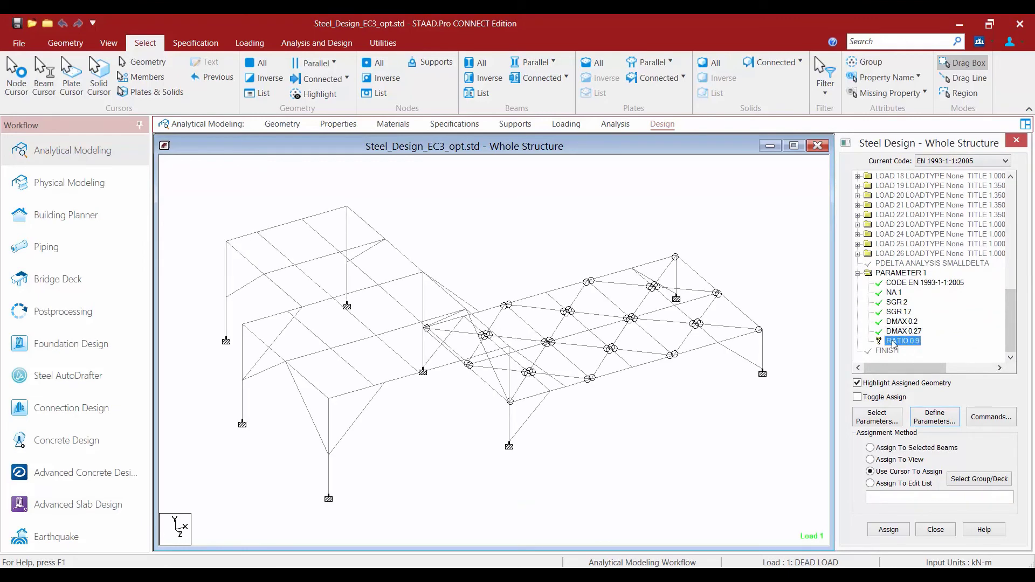
Select the IPE300, L200X200X14 and TUB20020012 members by property and assign them RATIO 0.9.
click(884, 78)
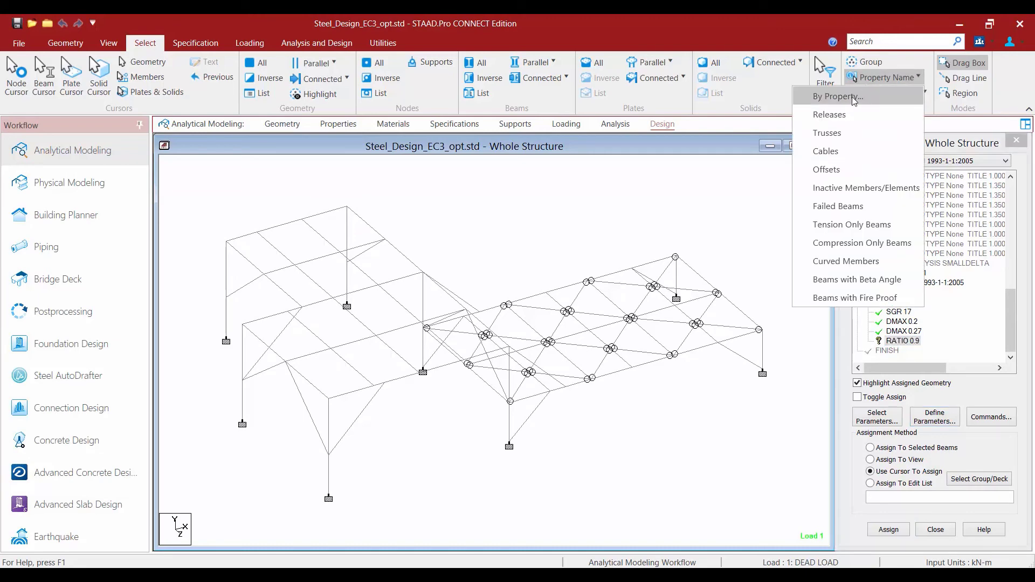
click(845, 98)
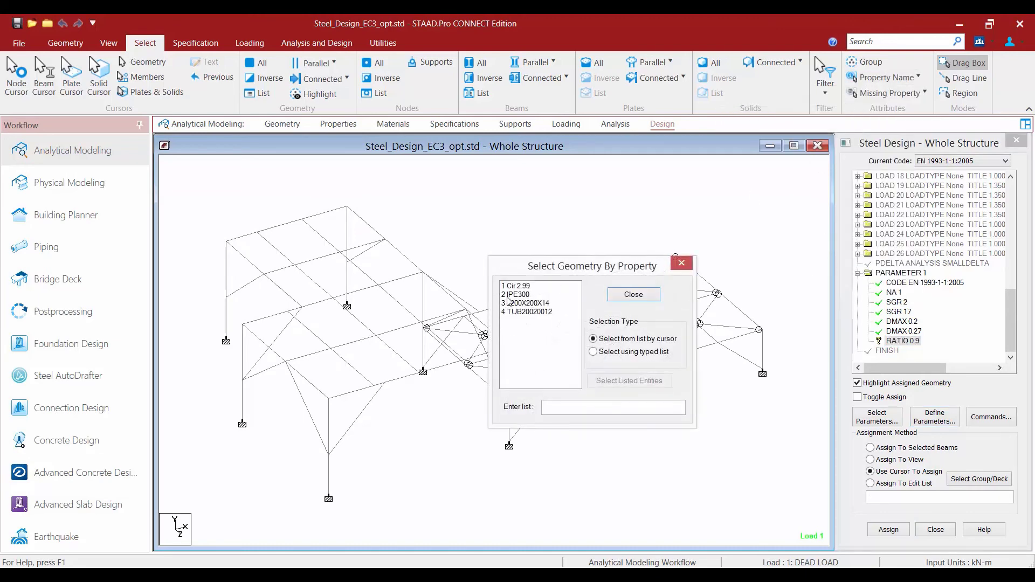
click(517, 294)
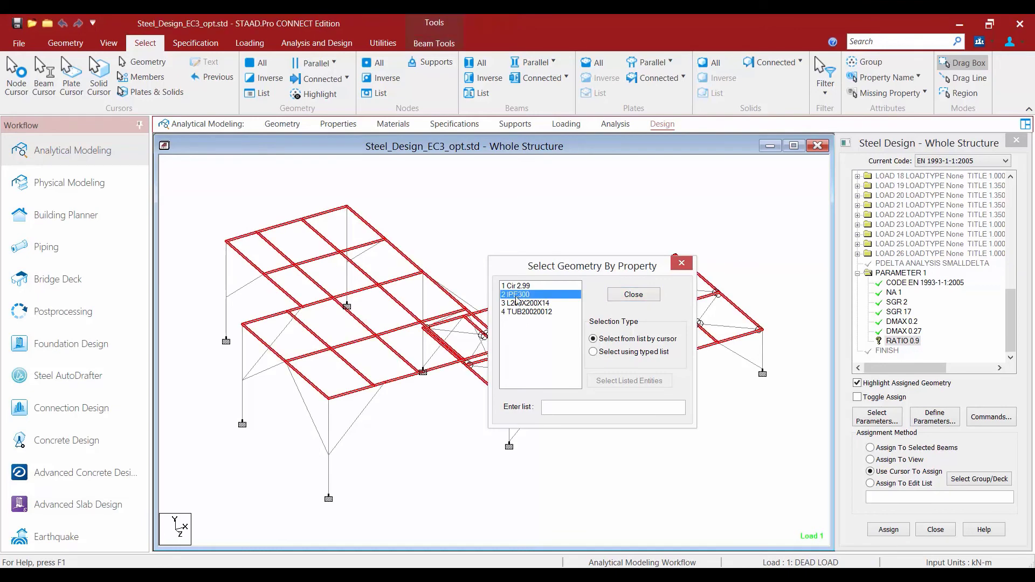
drag(516, 297, 516, 312)
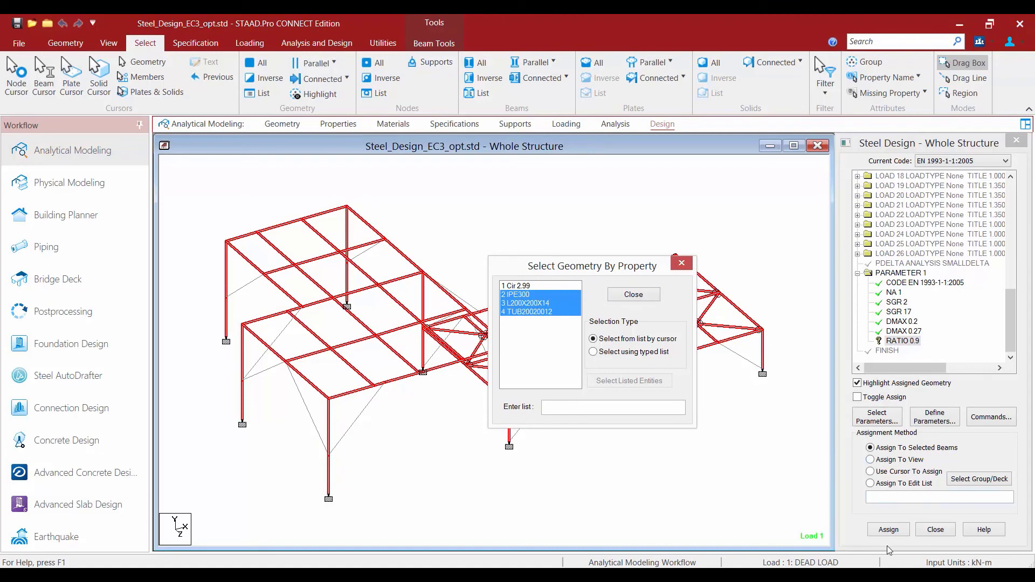
click(888, 531)
click(939, 384)
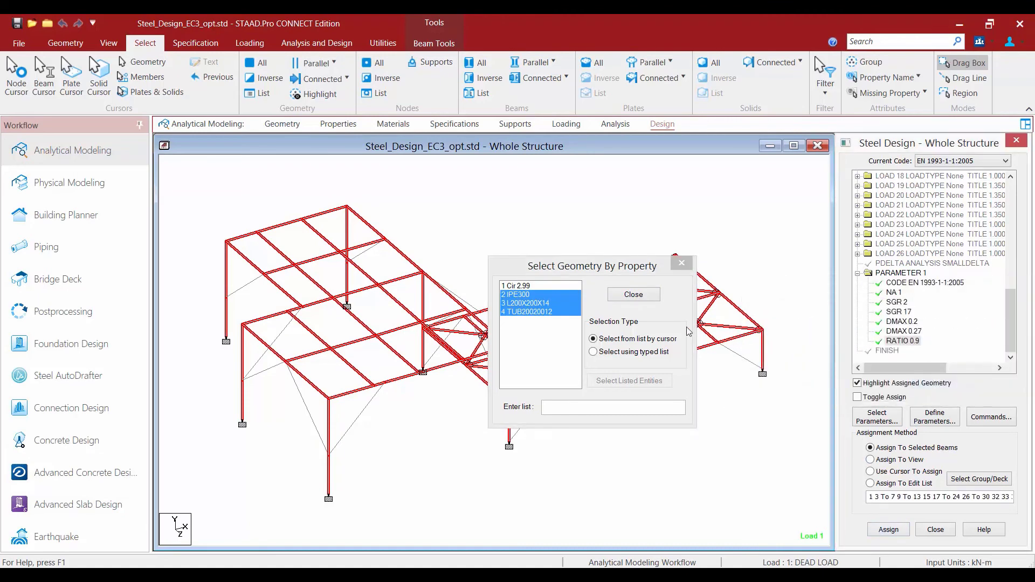
click(615, 294)
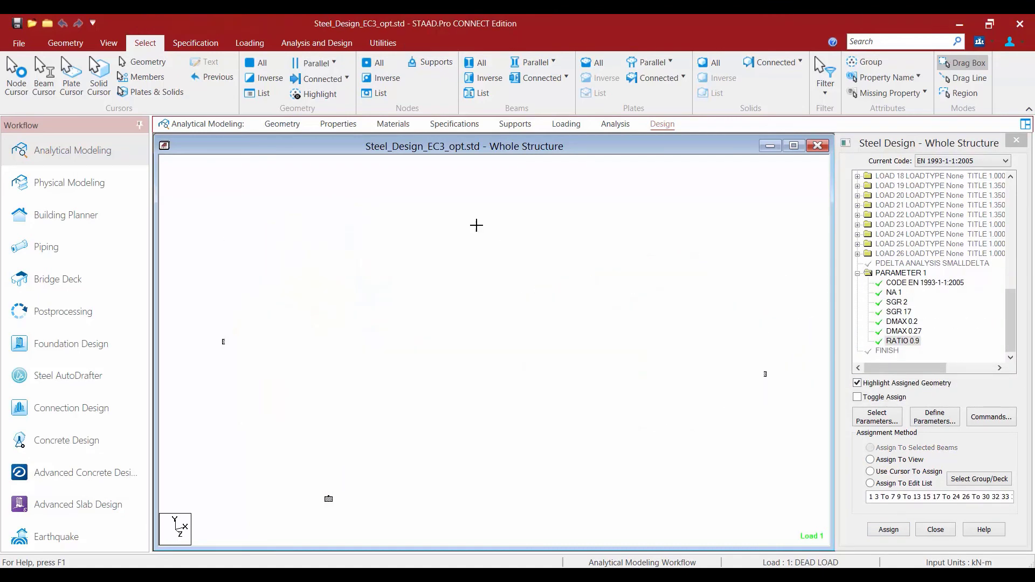